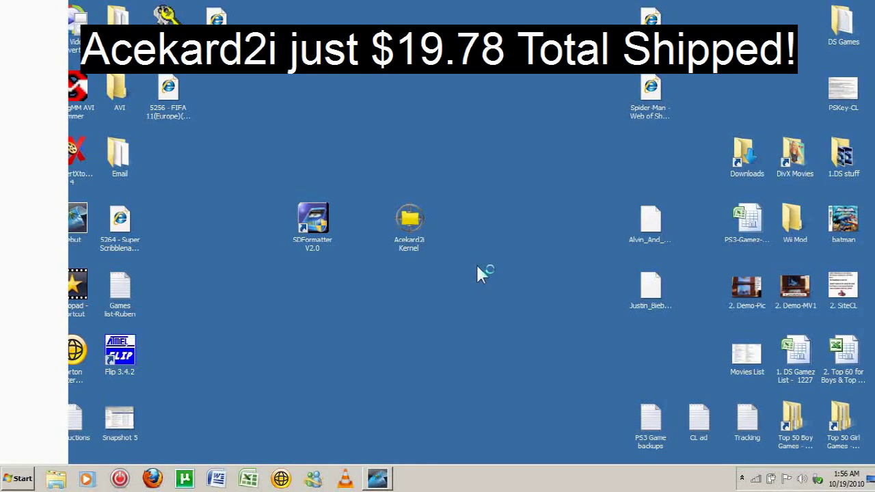
- Format the SD card on drive F: with SDFormatter and exit the formatter
{"action": "left_click", "coordinate": [448, 293]}
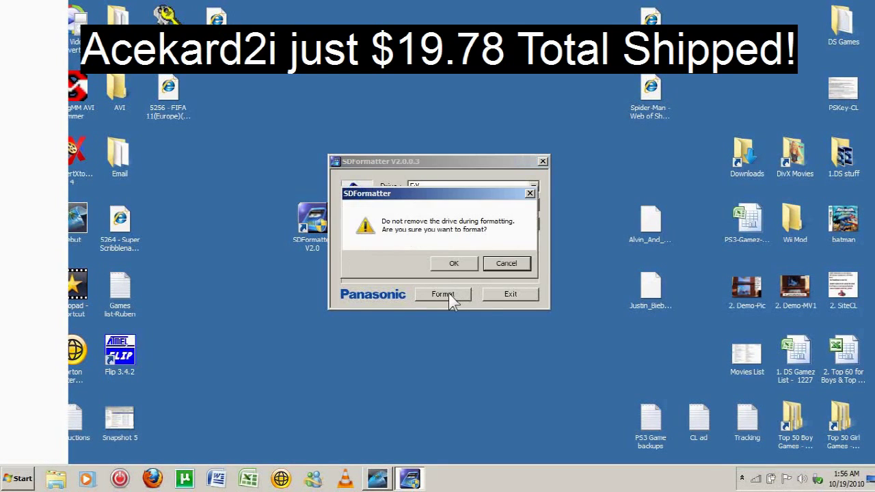
{"action": "left_click", "coordinate": [462, 265]}
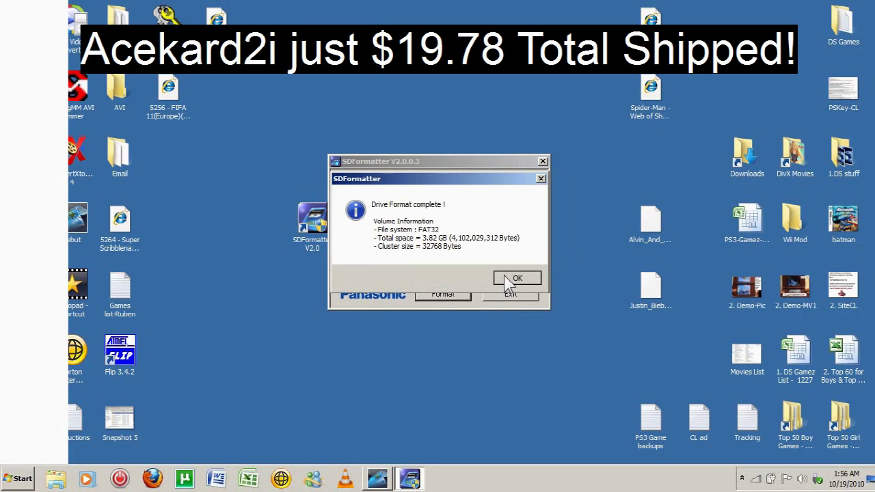
{"action": "left_click", "coordinate": [509, 279]}
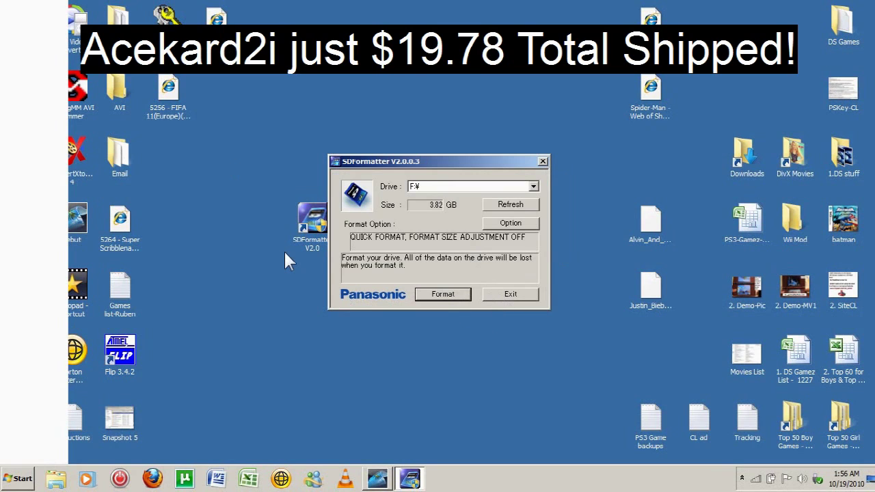
{"action": "left_click", "coordinate": [487, 294]}
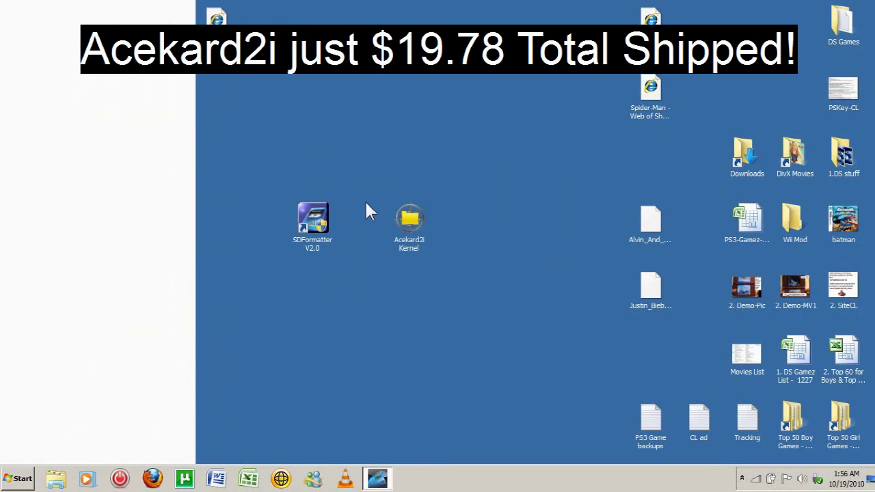
- Extract the Acekard2i Kernel folder from its zip archive to the desktop, placing it below the archive, and close the archive
{"action": "left_click", "coordinate": [413, 212]}
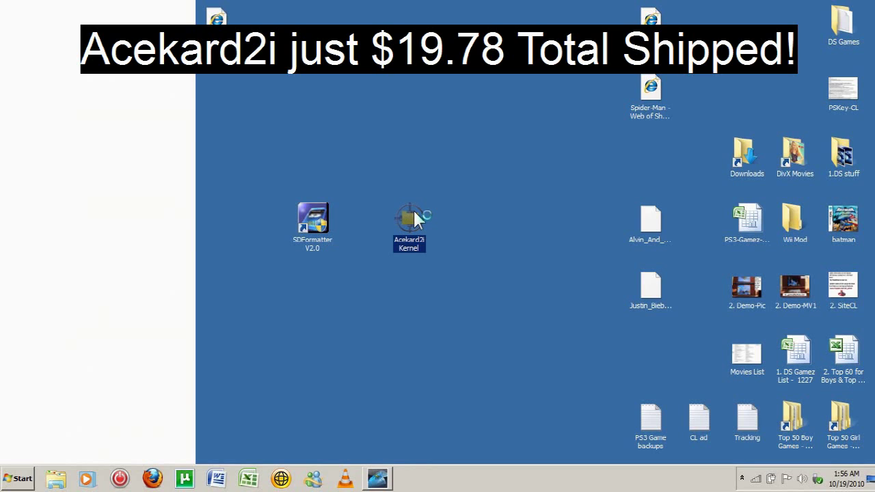
{"action": "double_click", "coordinate": [414, 214]}
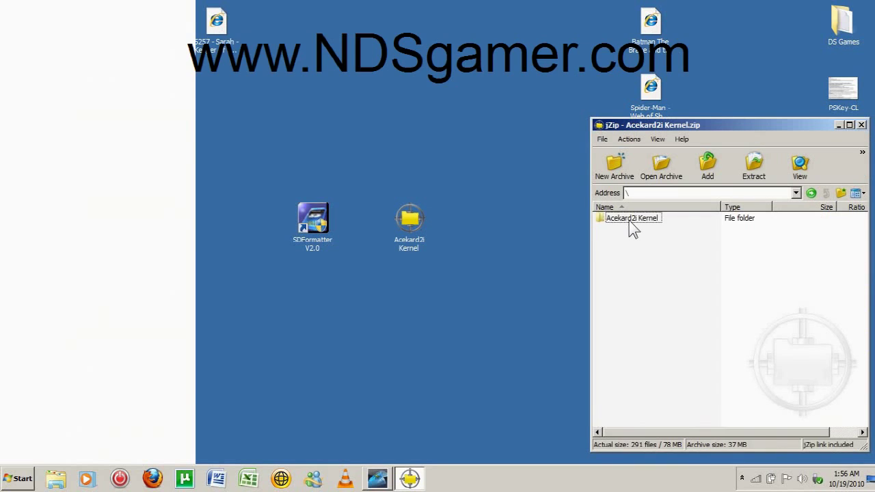
{"action": "left_click", "coordinate": [630, 221]}
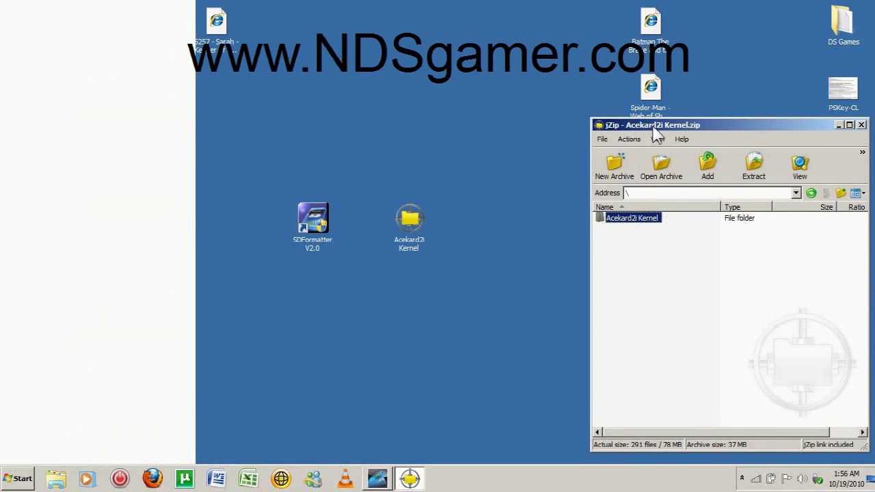
{"action": "left_click_drag", "start_coordinate": [655, 135], "coordinate": [588, 142]}
{"action": "left_click_drag", "start_coordinate": [572, 223], "coordinate": [435, 332]}
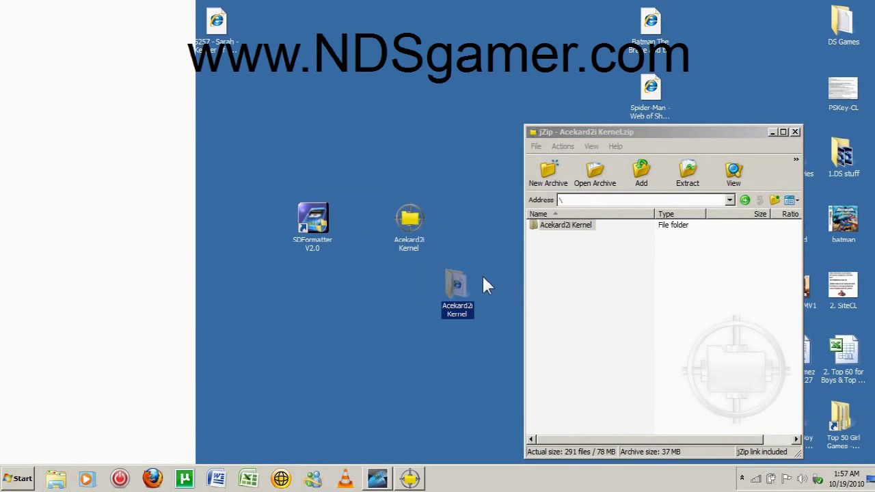
{"action": "left_click_drag", "start_coordinate": [462, 296], "coordinate": [430, 297]}
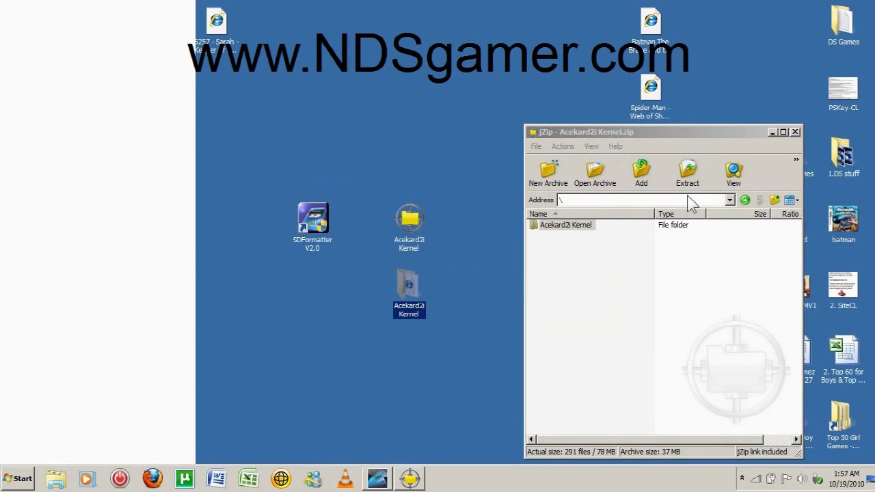
{"action": "left_click", "coordinate": [795, 132]}
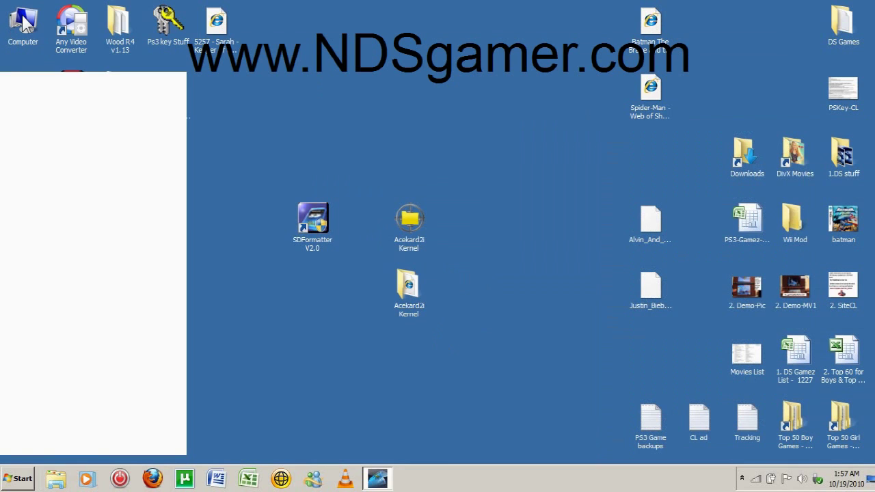
- Open SD Card (F:) from Computer and move its window clear of the extracted kernel folder
{"action": "double_click", "coordinate": [24, 22]}
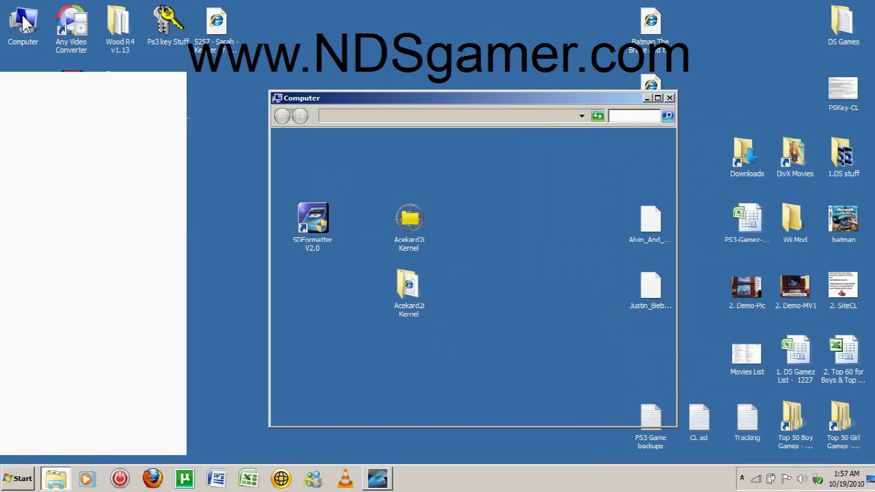
{"action": "left_click", "coordinate": [418, 278]}
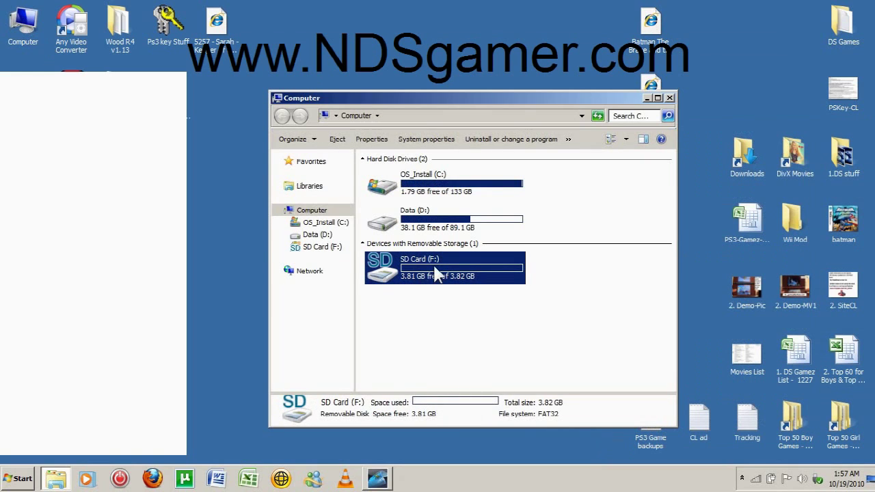
{"action": "double_click", "coordinate": [436, 273]}
{"action": "left_click_drag", "start_coordinate": [451, 103], "coordinate": [609, 130]}
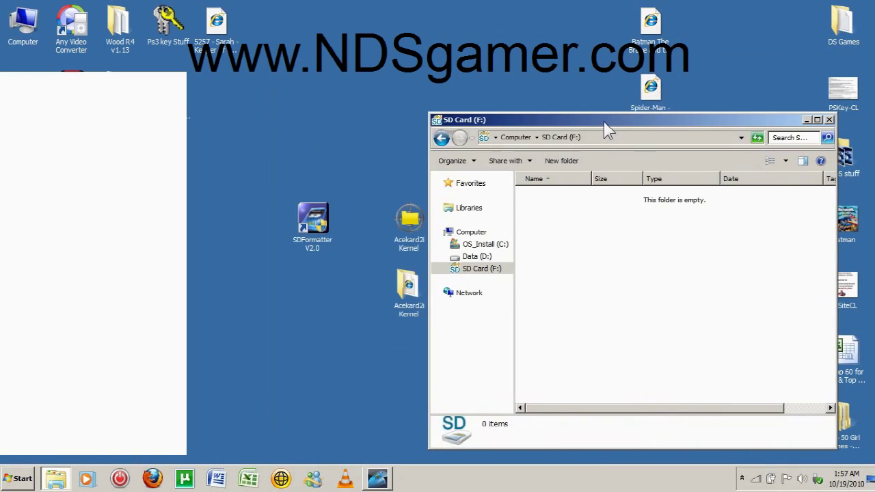
- Open the extracted Acekard2i Kernel folder and arrange its window side by side with the SD card window
{"action": "left_click", "coordinate": [407, 283]}
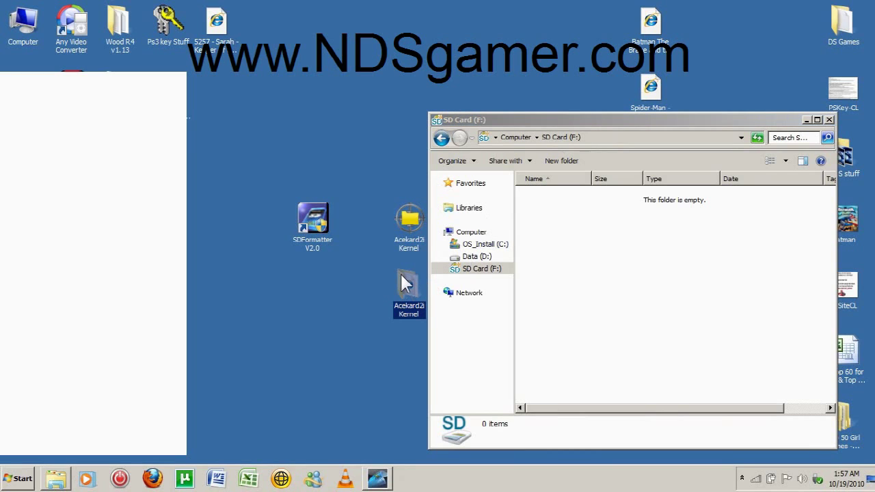
{"action": "mouse_move", "coordinate": [408, 286]}
{"action": "left_mouse_down"}
{"action": "mouse_move", "coordinate": [552, 273]}
{"action": "mouse_move", "coordinate": [433, 299]}
{"action": "mouse_move", "coordinate": [403, 294]}
{"action": "mouse_move", "coordinate": [400, 280]}
{"action": "left_mouse_up"}
{"action": "double_click", "coordinate": [401, 281]}
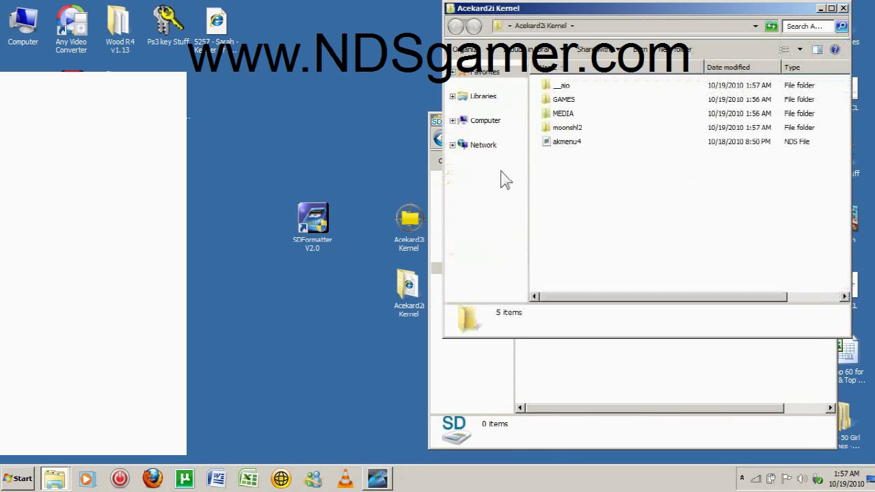
{"action": "left_click_drag", "start_coordinate": [635, 10], "coordinate": [346, 119]}
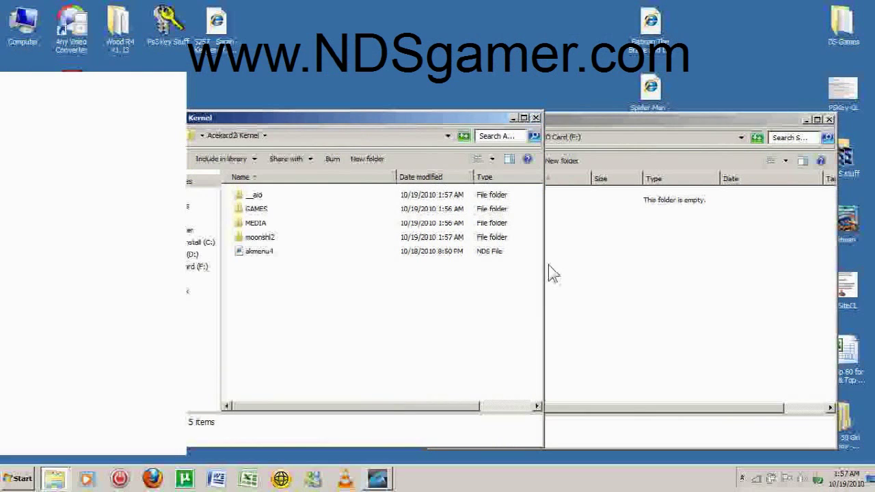
{"action": "left_click_drag", "start_coordinate": [543, 267], "coordinate": [428, 267]}
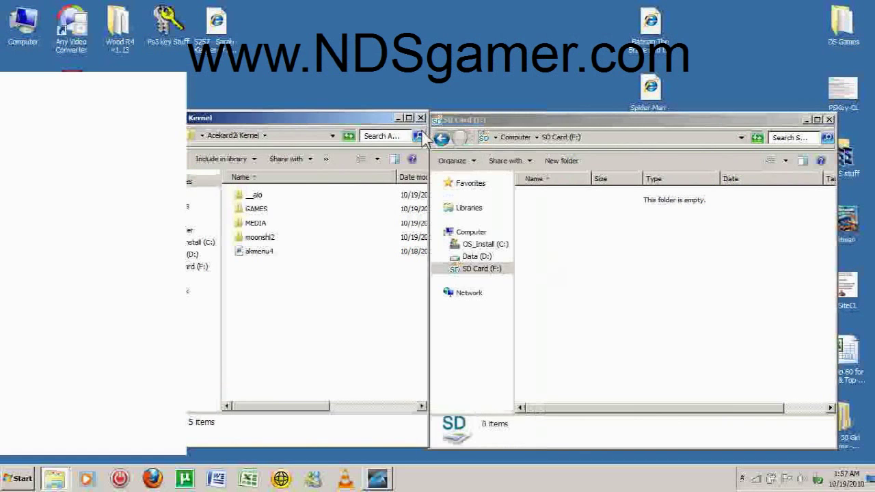
{"action": "left_click", "coordinate": [553, 127]}
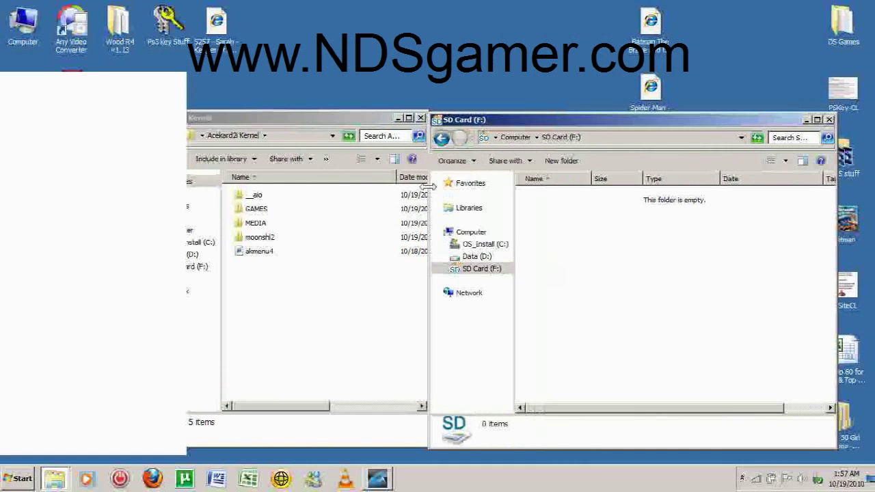
{"action": "left_click_drag", "start_coordinate": [430, 186], "coordinate": [553, 186]}
{"action": "left_click_drag", "start_coordinate": [380, 127], "coordinate": [465, 127]}
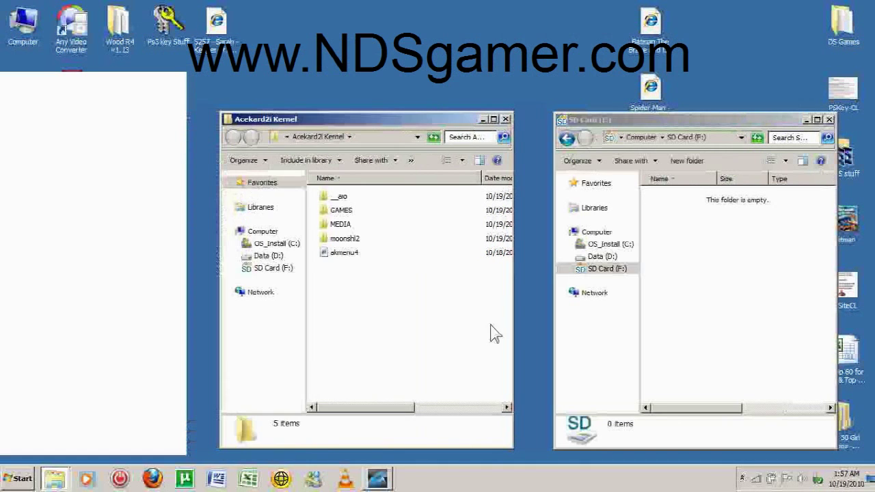
- Copy the __aio folder from the Acekard2i Kernel folder to the root of SD Card (F:)
{"action": "left_click", "coordinate": [342, 196]}
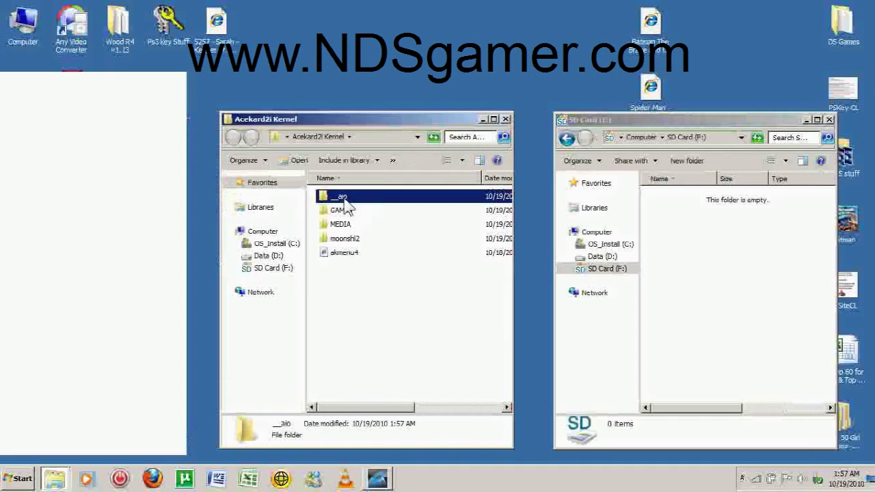
{"action": "left_click_drag", "start_coordinate": [556, 228], "coordinate": [702, 258]}
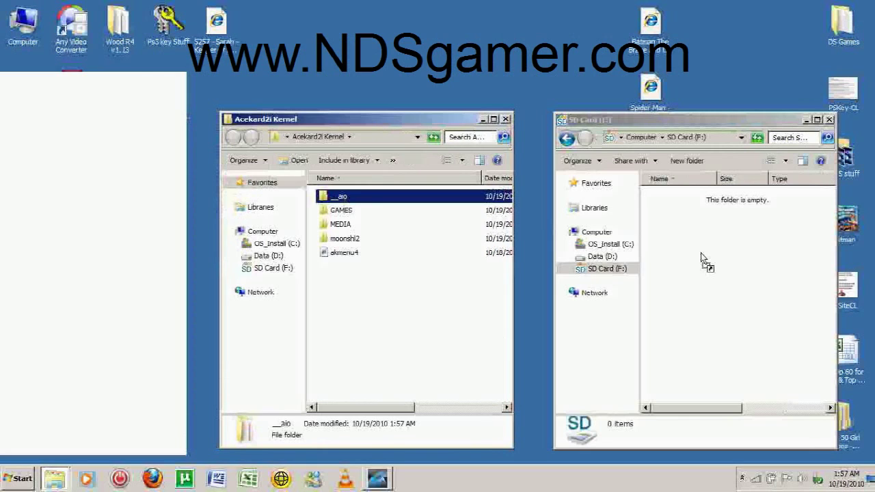
{"action": "left_click_drag", "start_coordinate": [702, 258], "coordinate": [701, 253]}
{"action": "left_click", "coordinate": [706, 262]}
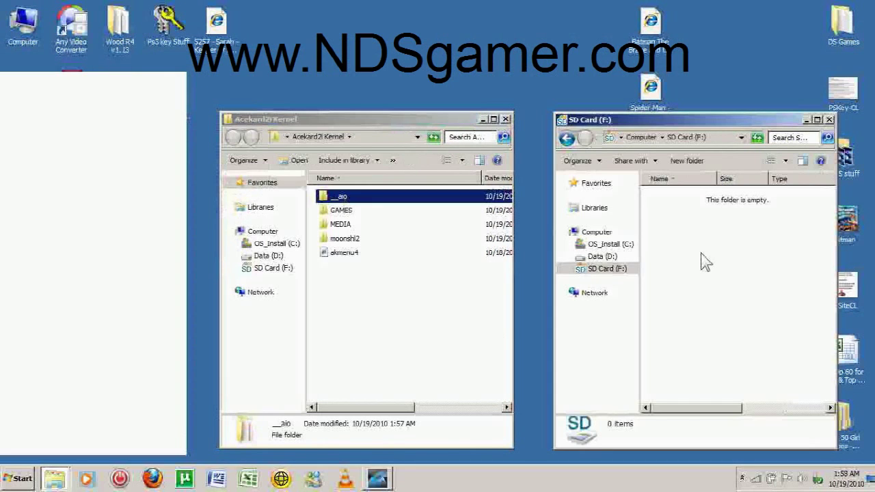
{"action": "key", "text": "ctrl+v"}
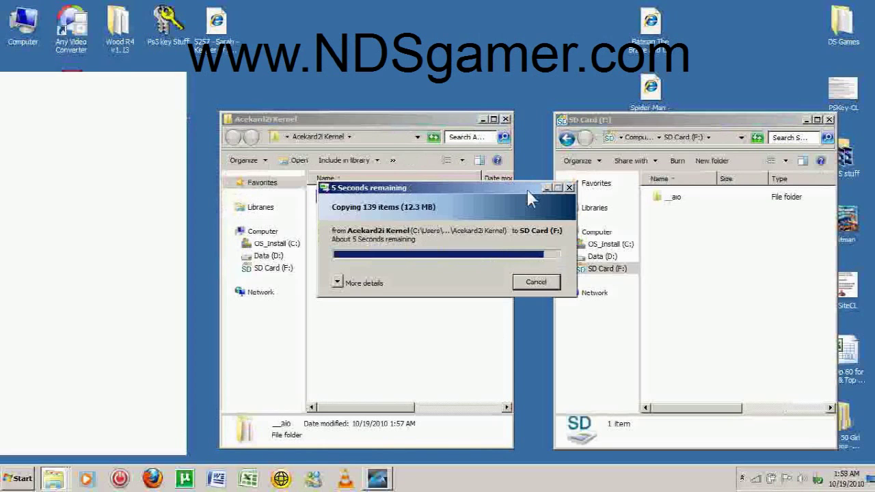
{"action": "left_click_drag", "start_coordinate": [530, 196], "coordinate": [560, 292]}
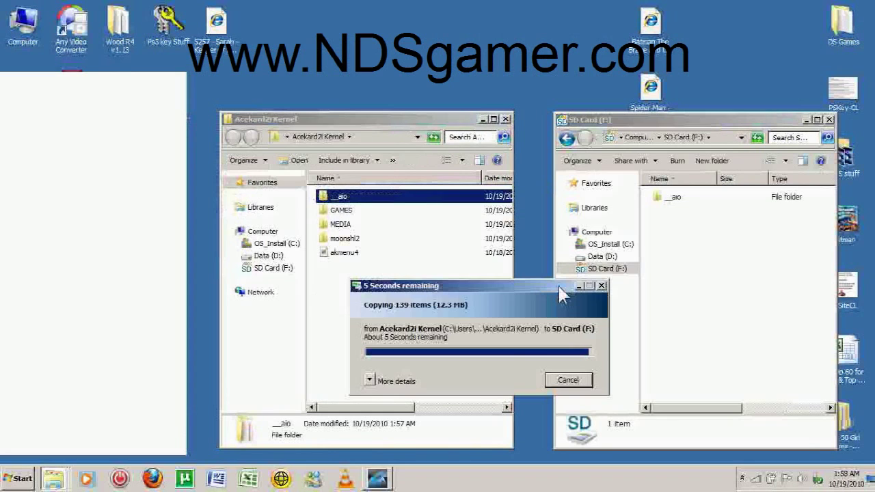
- Copy the GAMES and MEDIA folders and the akmenu4 file to the root of SD Card (F:)
{"action": "left_click", "coordinate": [345, 212]}
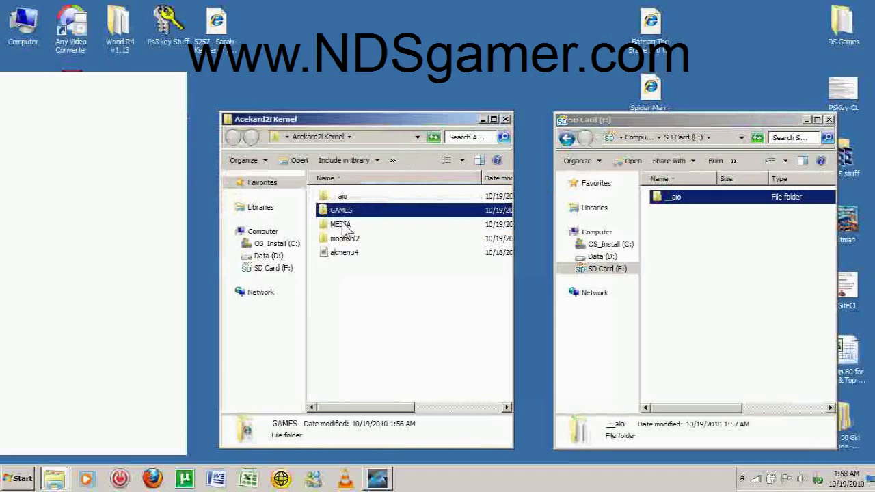
{"action": "left_click", "coordinate": [345, 224], "text": "shift"}
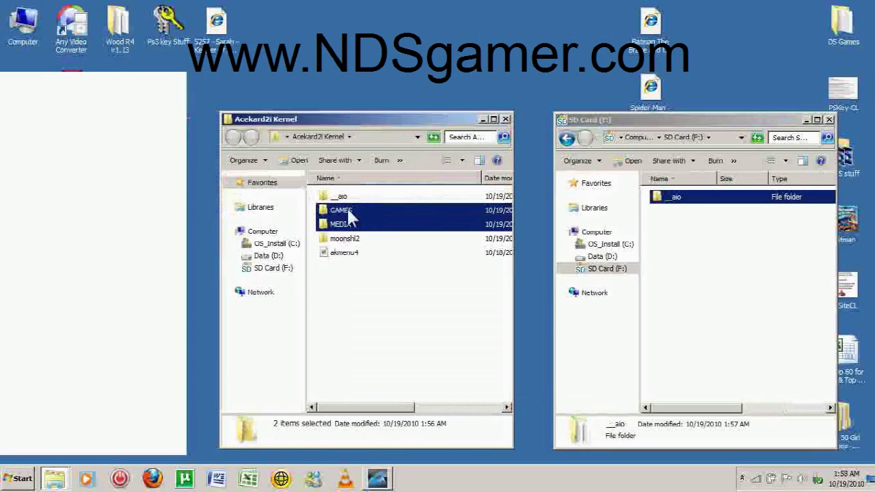
{"action": "left_click_drag", "start_coordinate": [349, 216], "coordinate": [691, 302]}
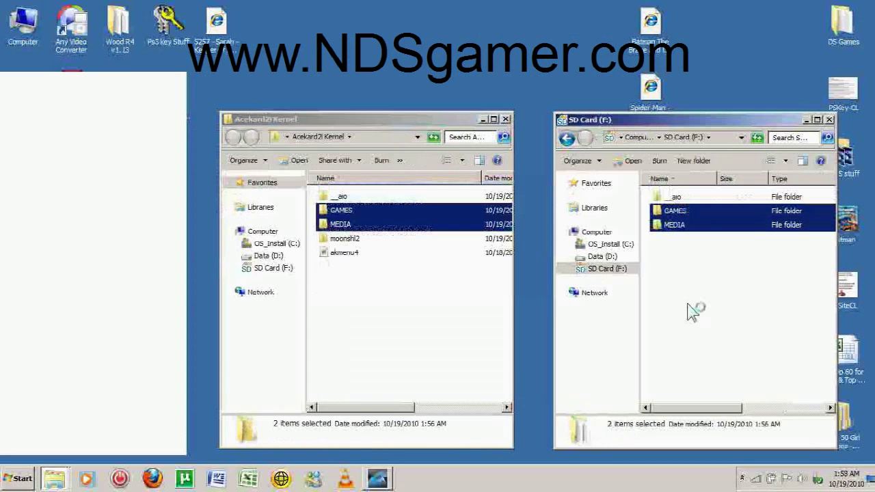
{"action": "mouse_move", "coordinate": [348, 253]}
{"action": "left_mouse_down"}
{"action": "mouse_move", "coordinate": [700, 332]}
{"action": "mouse_move", "coordinate": [358, 245]}
{"action": "left_mouse_up"}
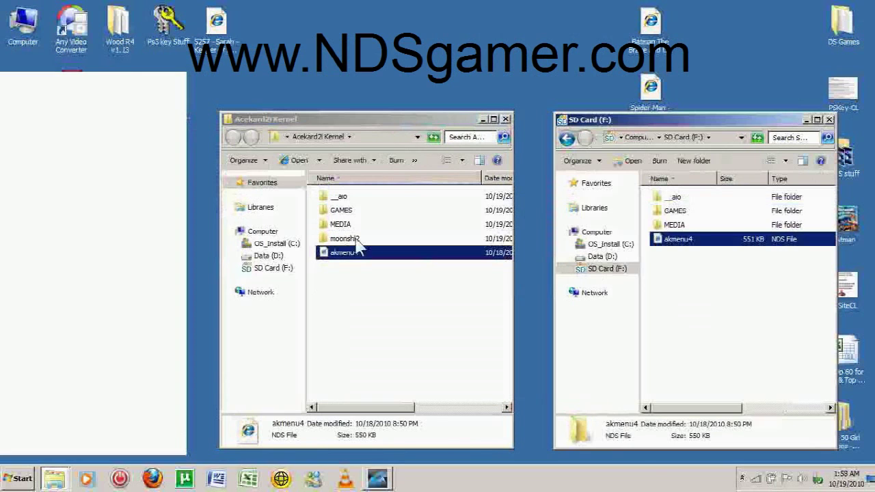
- Copy the moonshl2 folder from the Acekard2i Kernel folder to the root of SD Card (F:)
{"action": "left_click", "coordinate": [356, 239]}
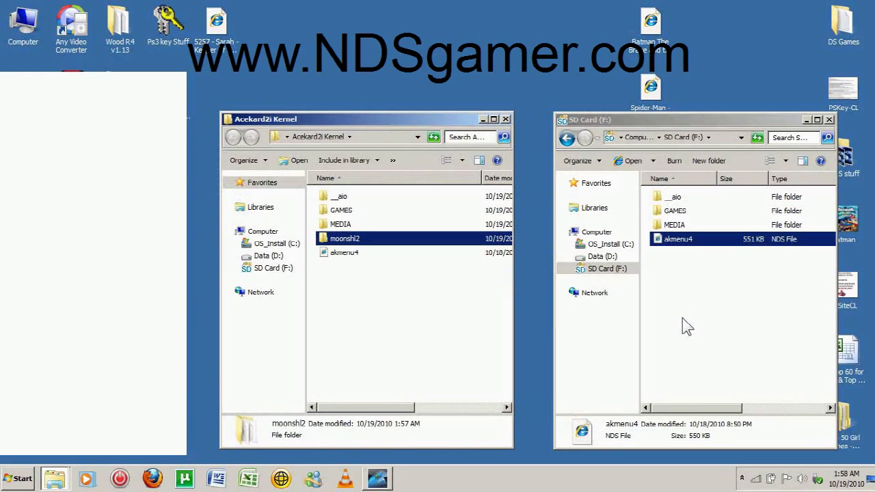
{"action": "left_click_drag", "start_coordinate": [363, 241], "coordinate": [473, 326]}
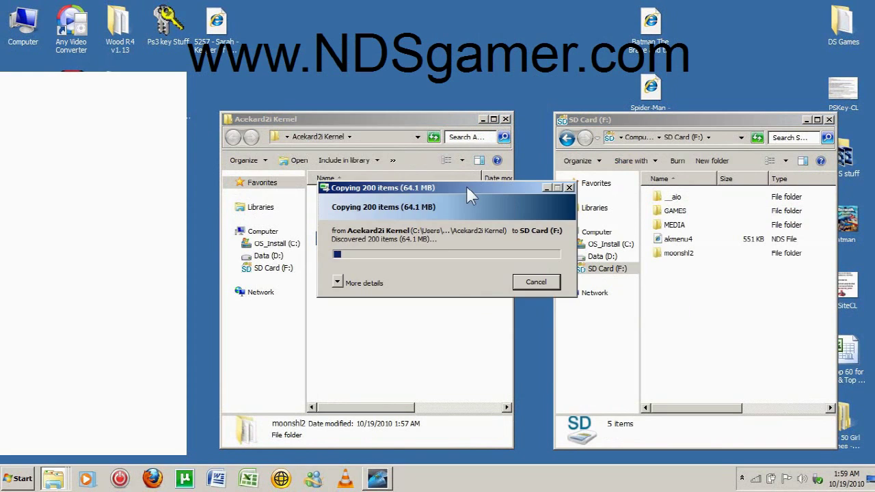
{"action": "left_click_drag", "start_coordinate": [466, 186], "coordinate": [475, 276]}
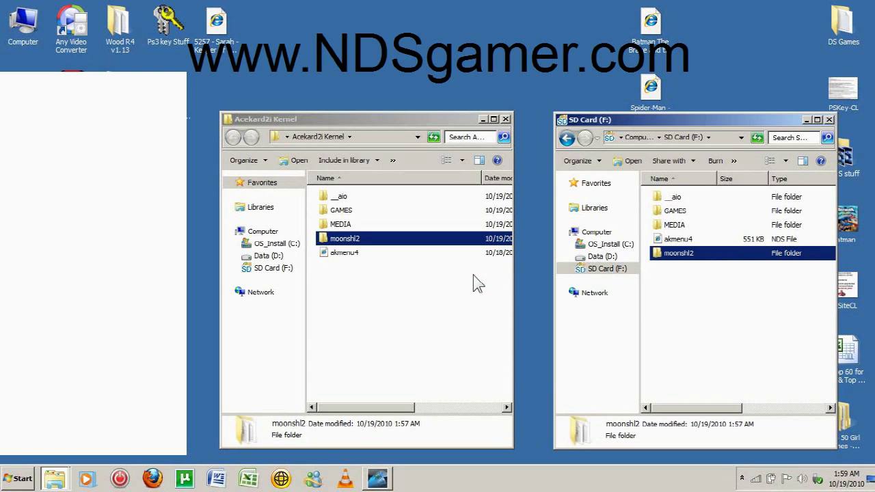
- Close the Acekard2i Kernel folder window and eject SD Card (F:)
{"action": "left_click", "coordinate": [505, 119]}
{"action": "left_click_drag", "start_coordinate": [649, 121], "coordinate": [378, 118]}
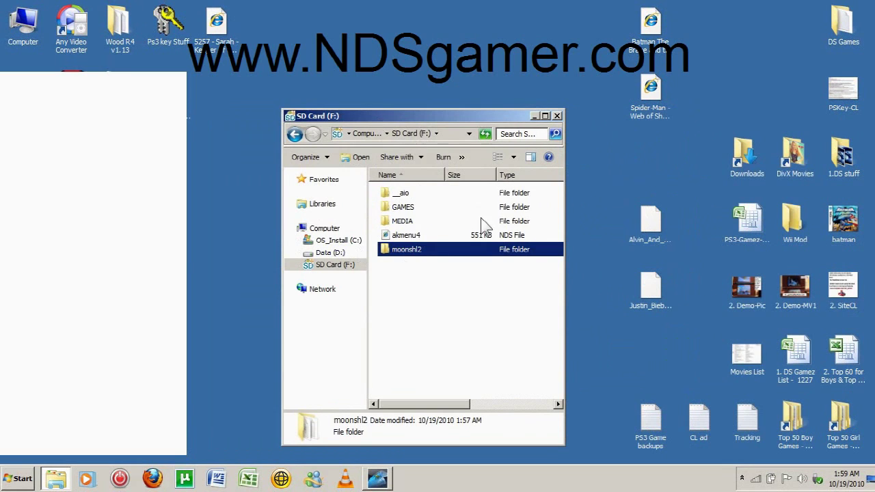
{"action": "left_click", "coordinate": [299, 265]}
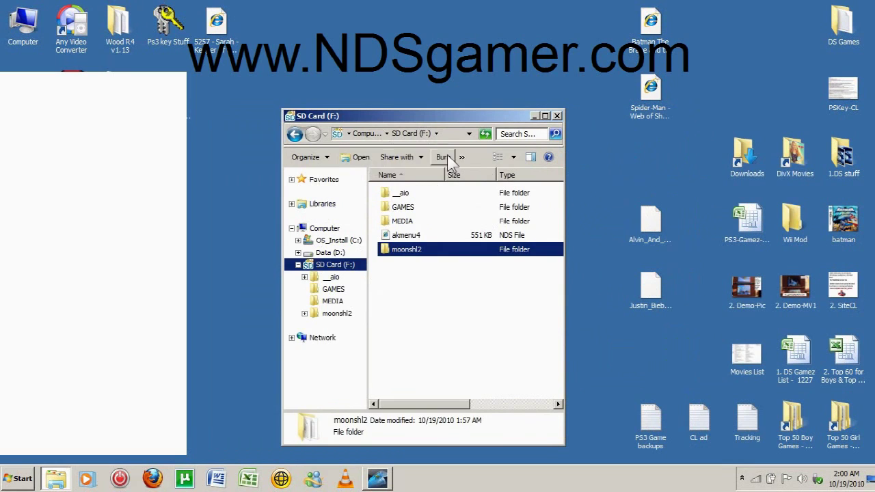
{"action": "left_click", "coordinate": [414, 297]}
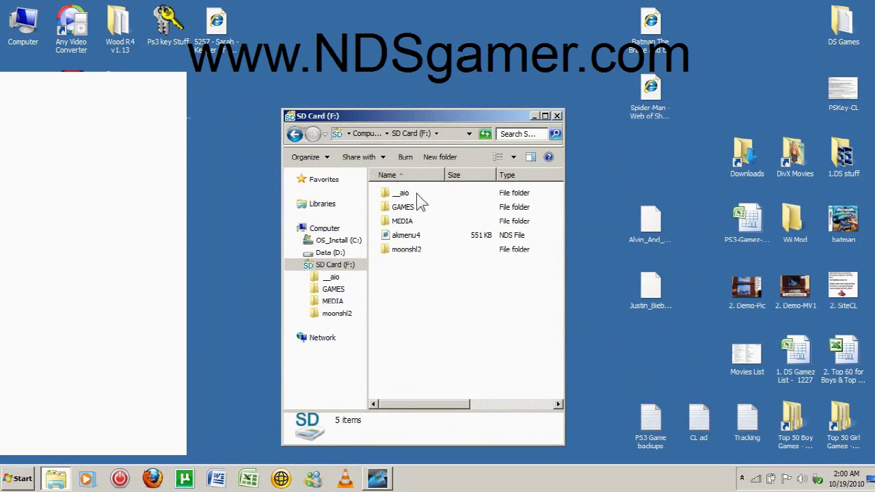
{"action": "right_click", "coordinate": [342, 268]}
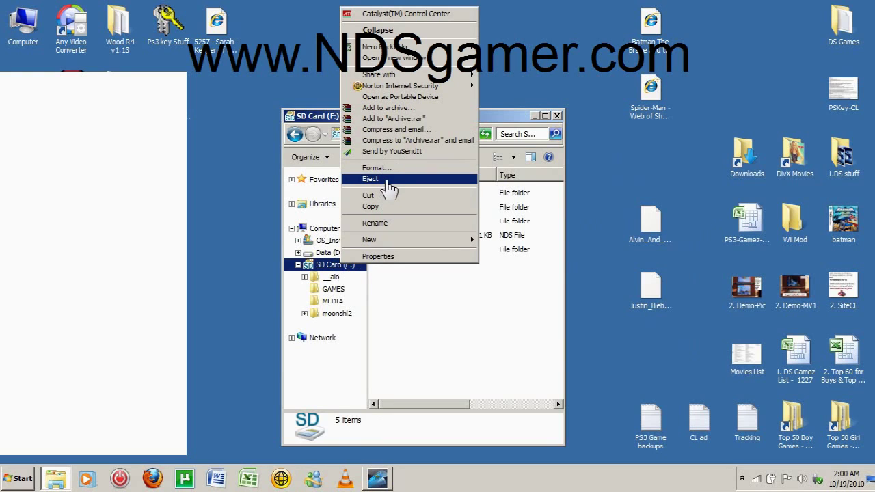
{"action": "left_click", "coordinate": [388, 180]}
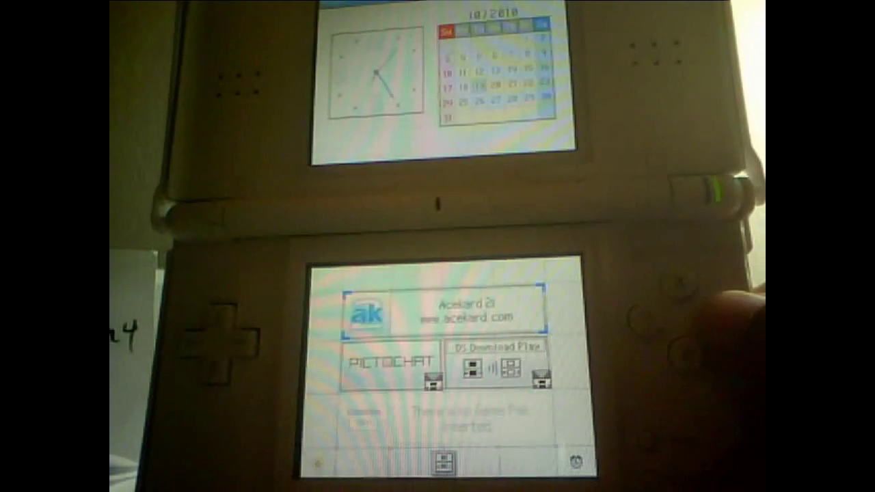
{"action": "key", "text": "a"}
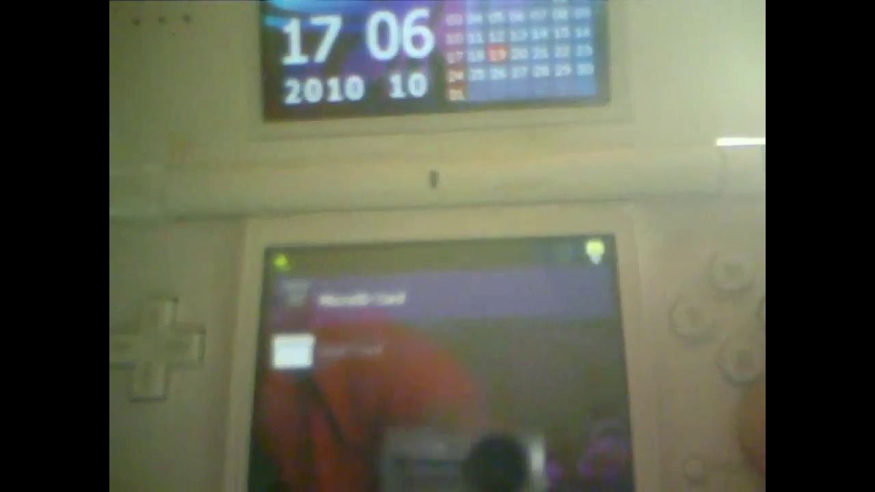
{"action": "key", "text": "Return"}
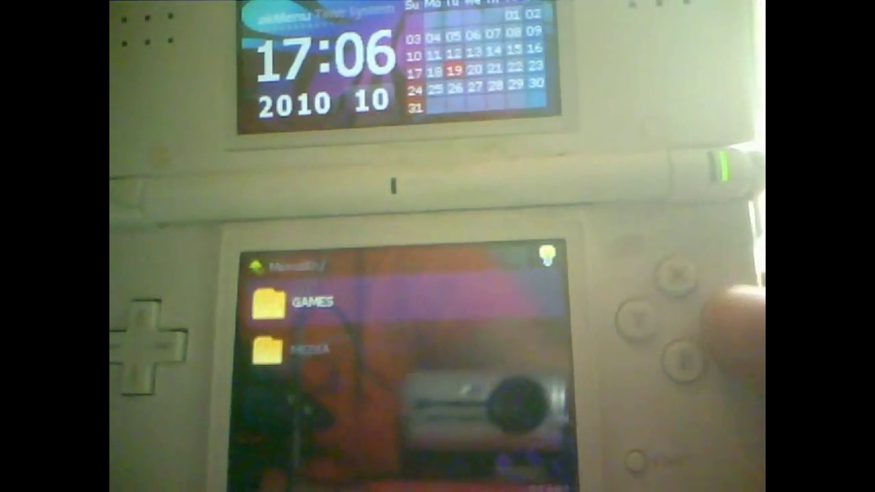